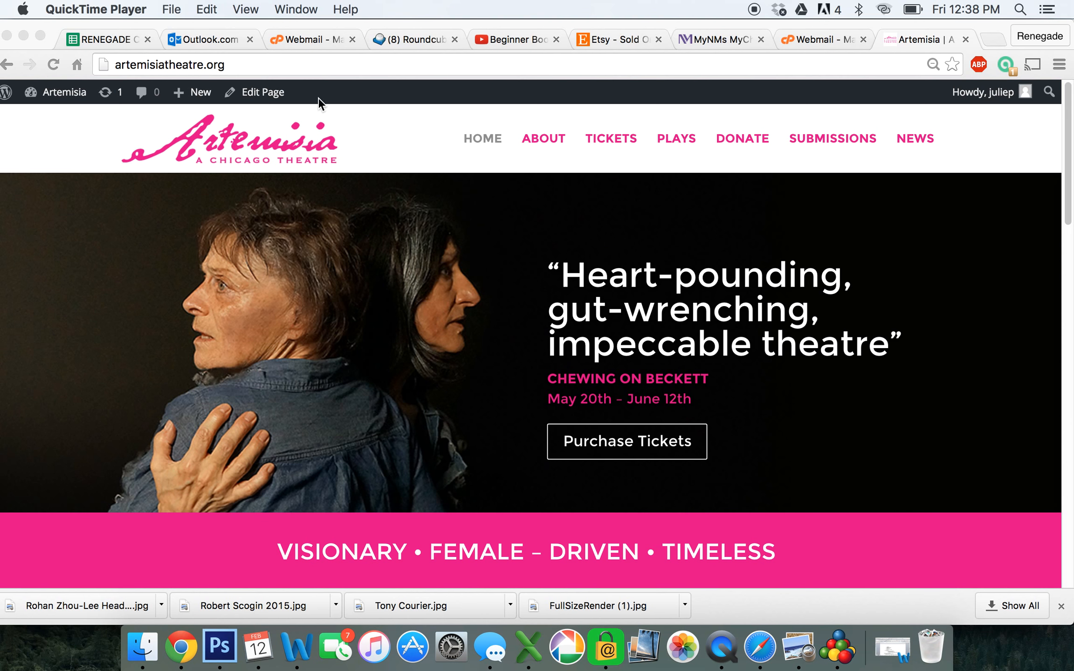
Open the Artemisia homepage in the page editor using Edit Page in the admin bar
click(265, 94)
click(264, 92)
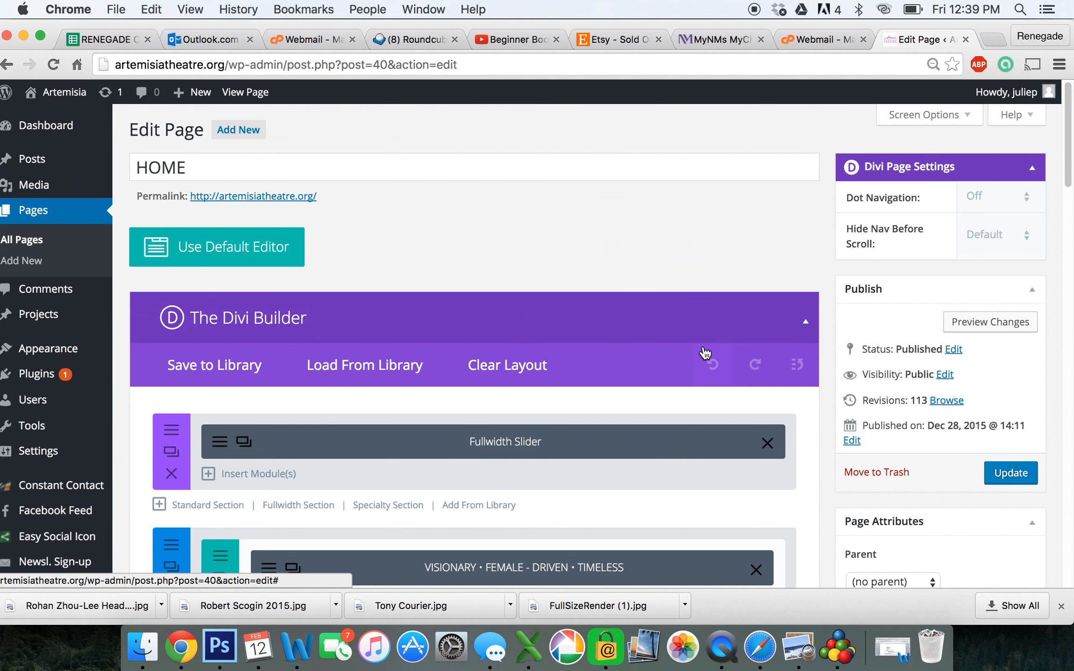
Open the Fullwidth Slider module's settings and add a new slide to it
scroll(705, 353, down, 3)
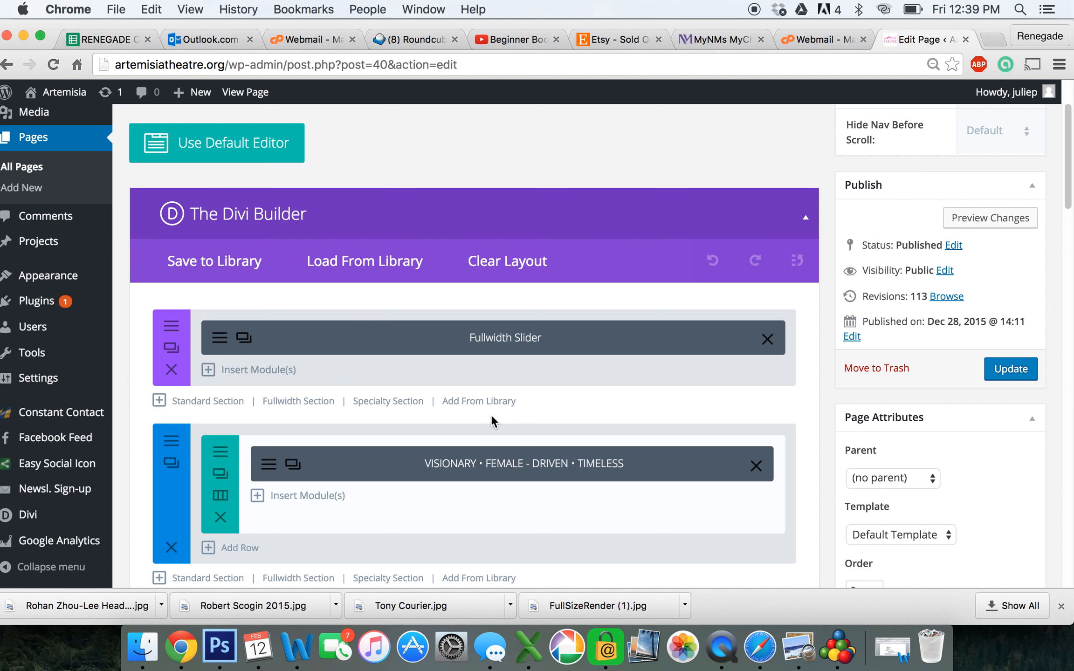
click(219, 340)
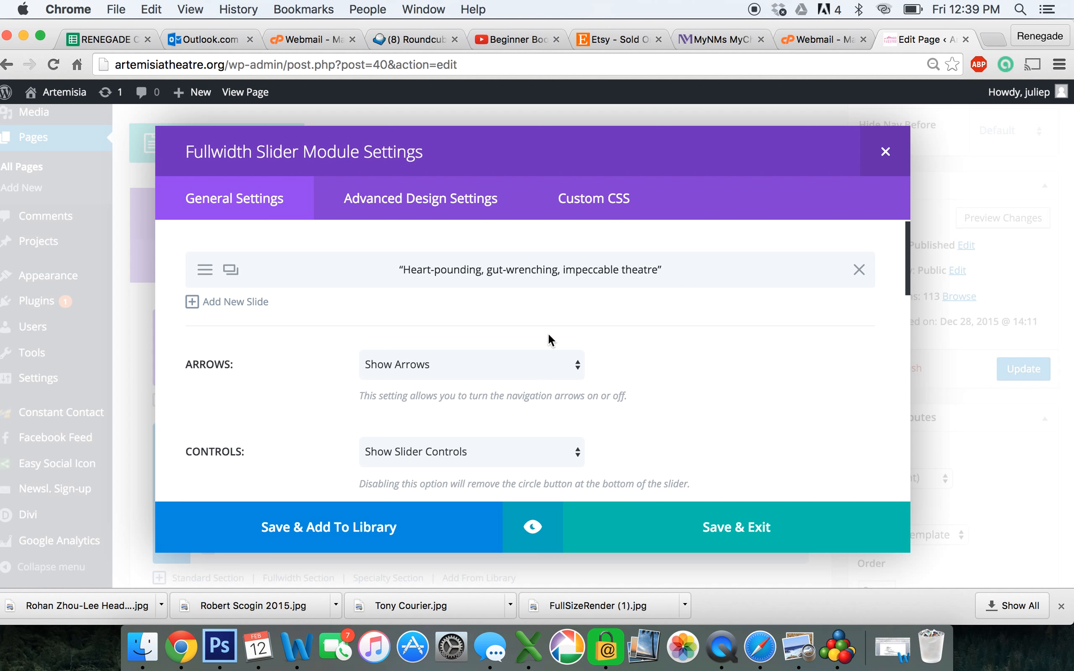
click(249, 308)
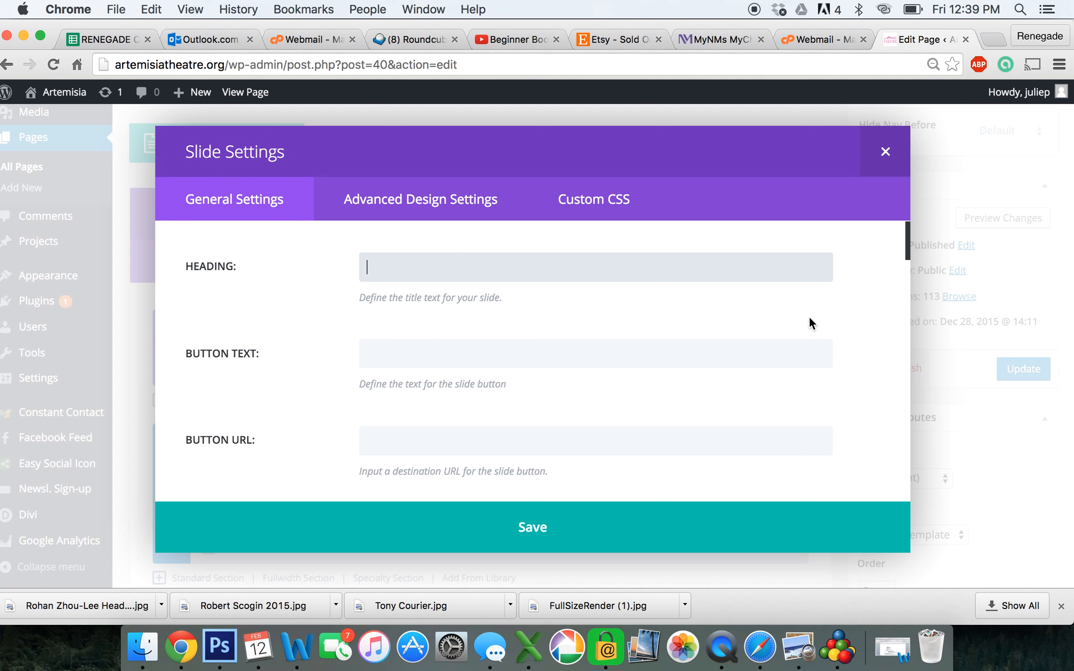
Give the slide the heading "quotes", the button text PURCHASE TICKETS and the pasted tickets page URL
text("quotes")
click(625, 344)
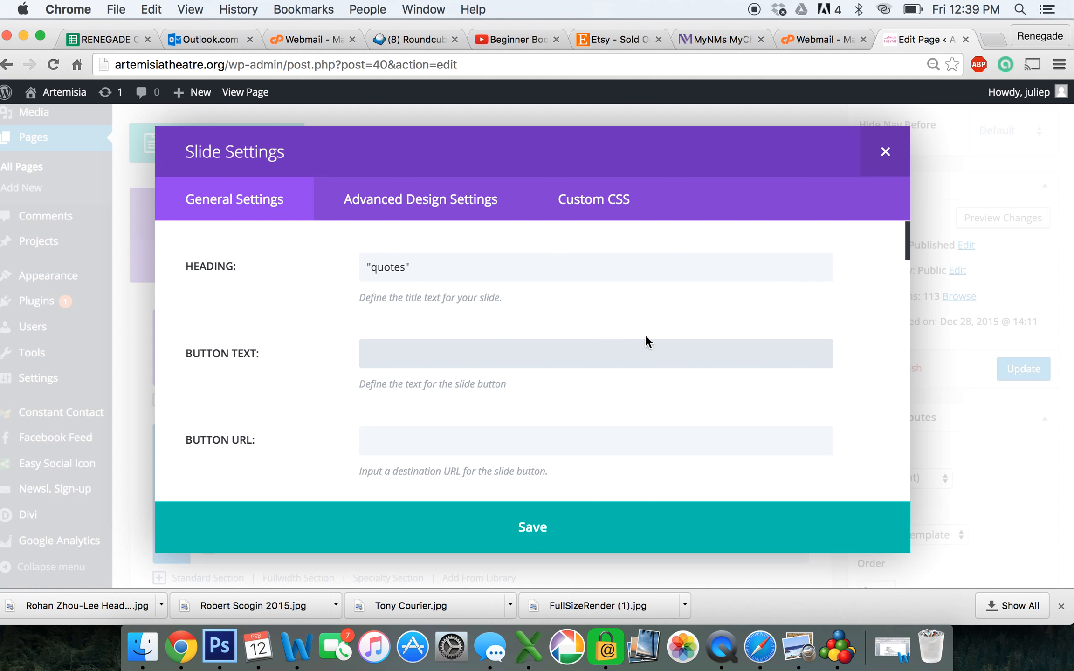
text(PURCHASE TICKETS)
click(561, 441)
text(http://artemisiatheatre.org/tickets/)
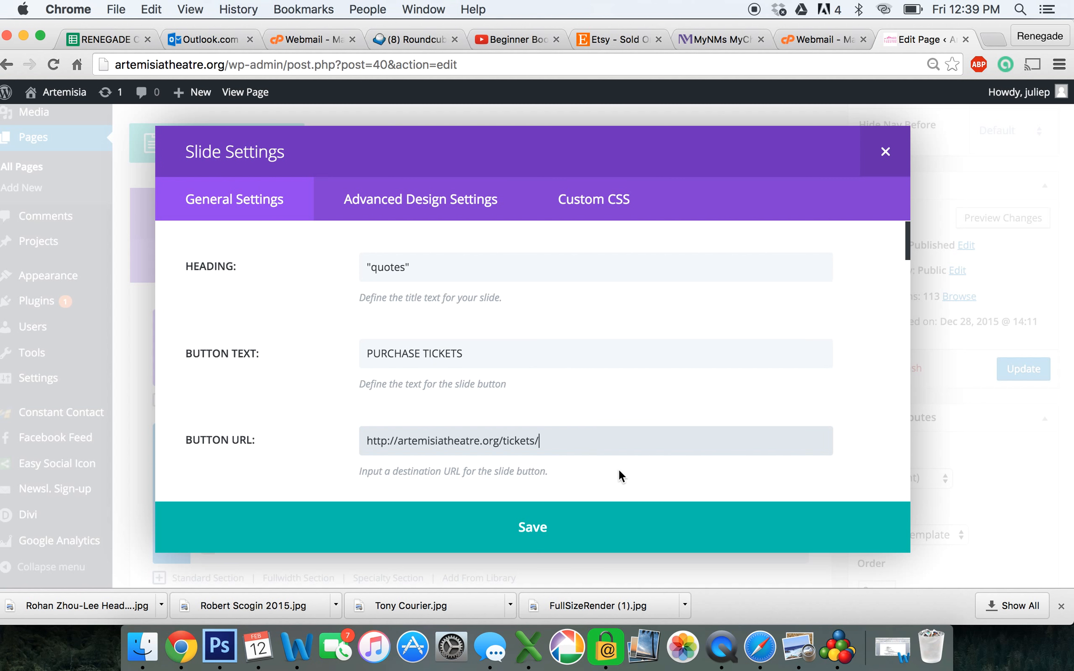
Open the media library to choose the slide's background image
scroll(631, 471, down, 2)
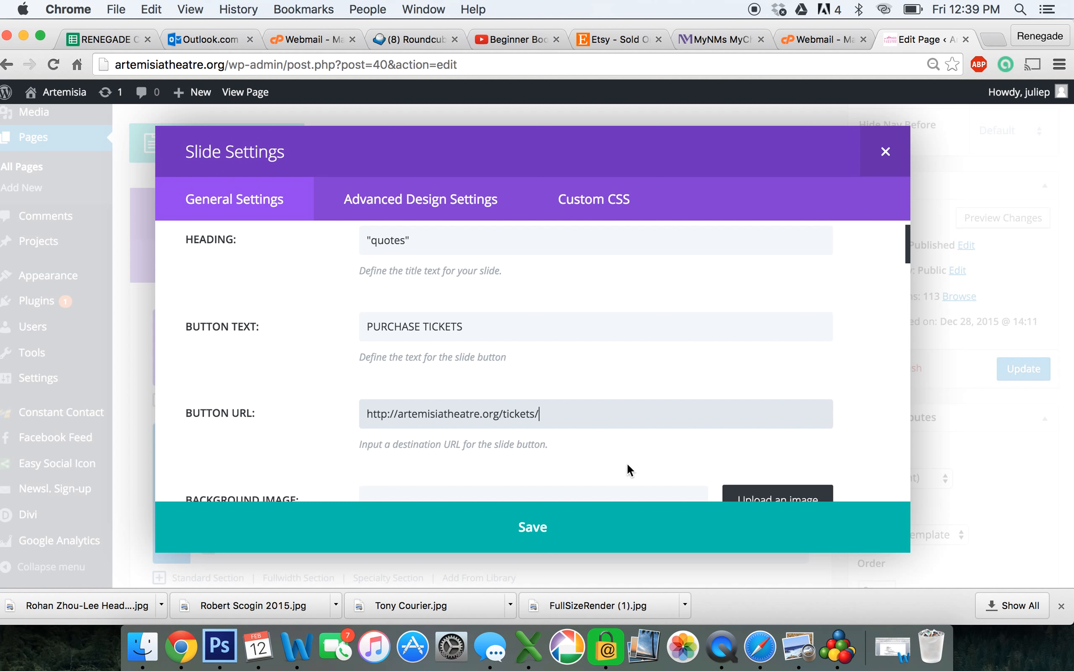
scroll(626, 461, down, 3)
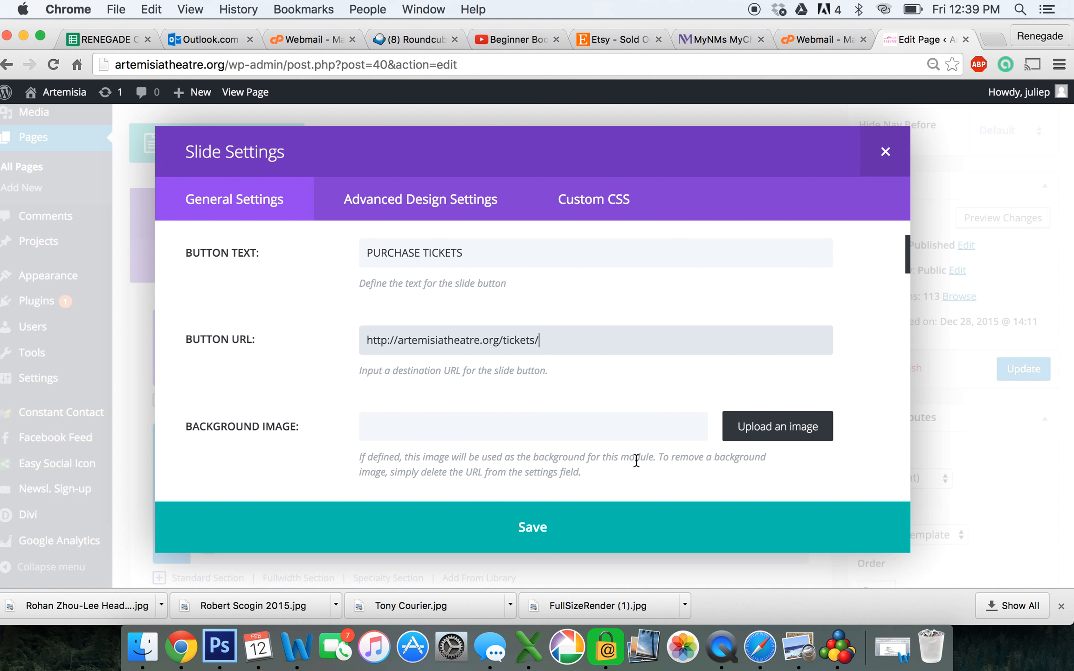
click(786, 433)
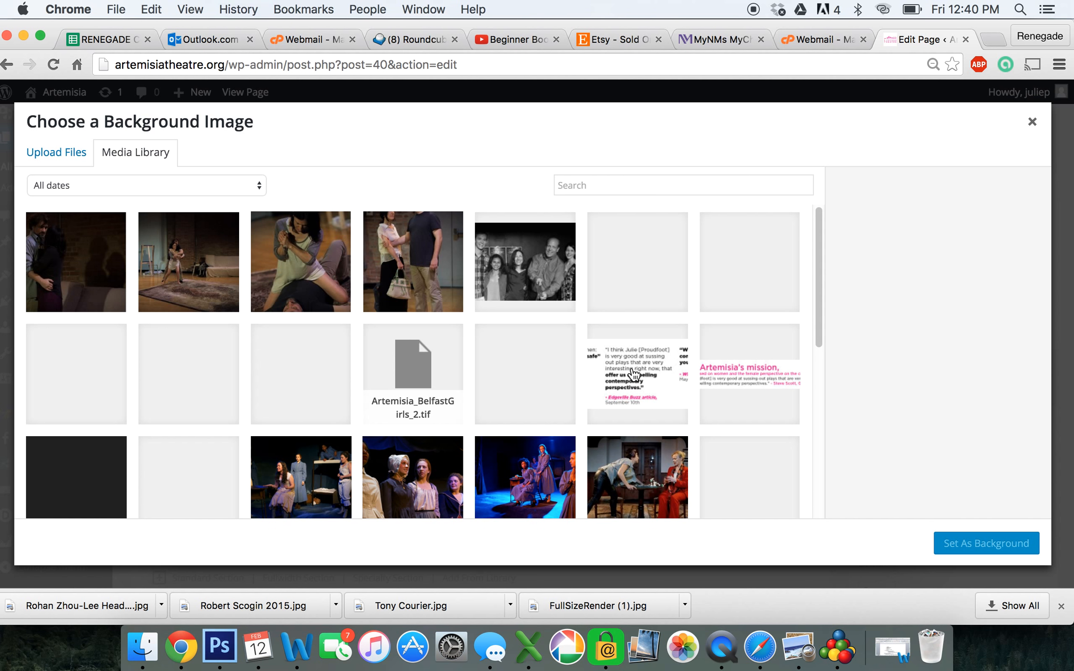
Set HopeAndDespair_web.jpg, the photo of two women, as the slide's background image
scroll(634, 375, down, 5)
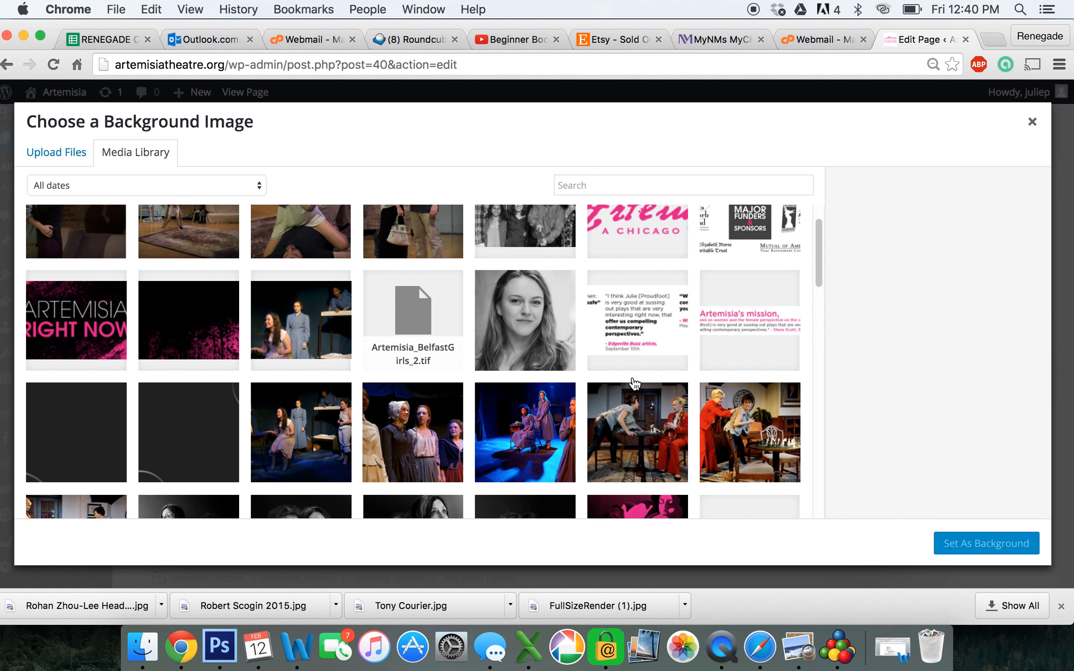
scroll(634, 387, down, 5)
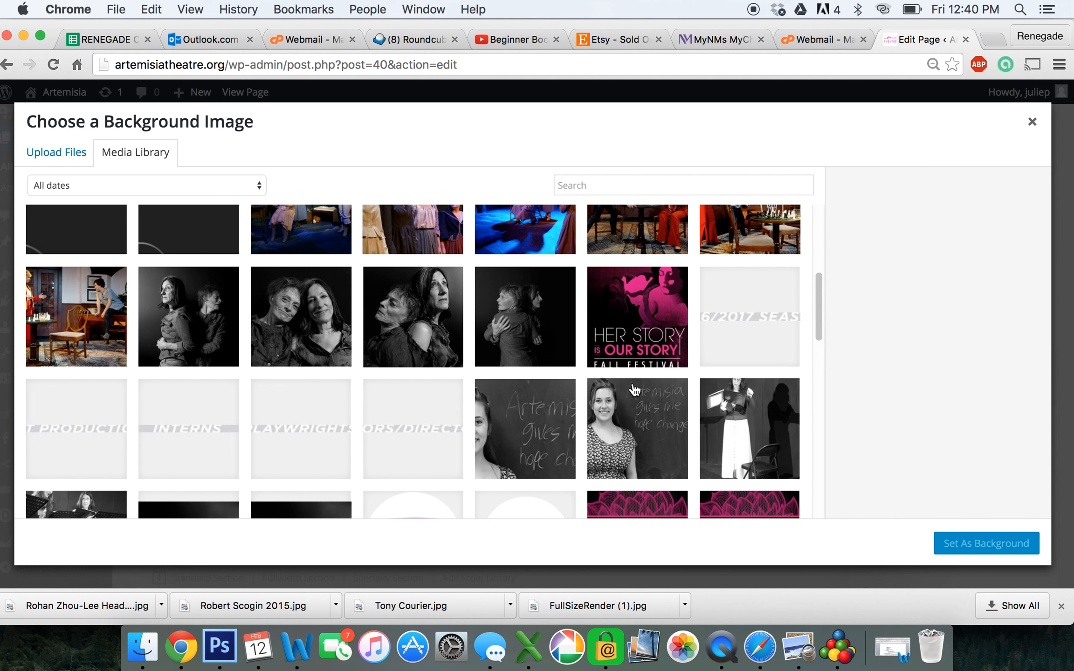
scroll(634, 389, down, 5)
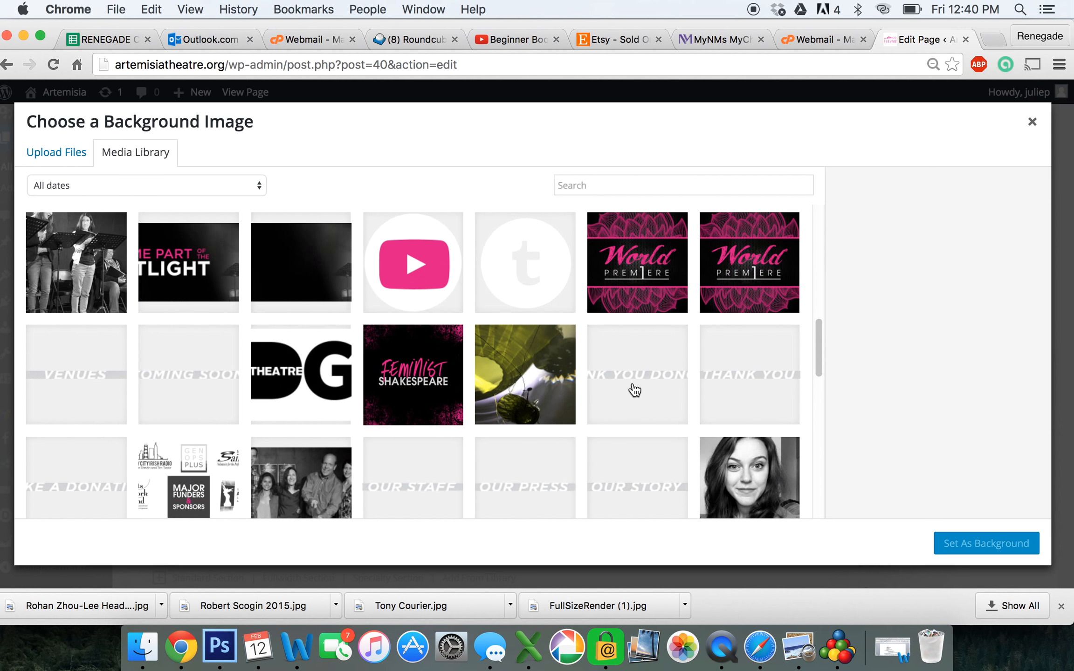
scroll(635, 390, down, 5)
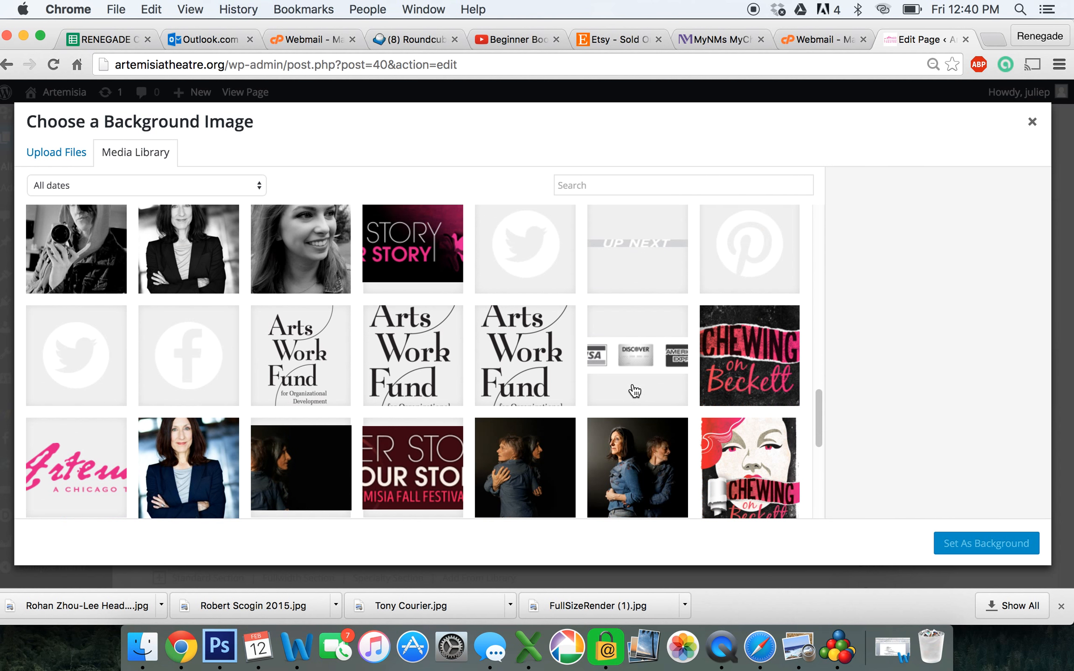
scroll(635, 390, down, 3)
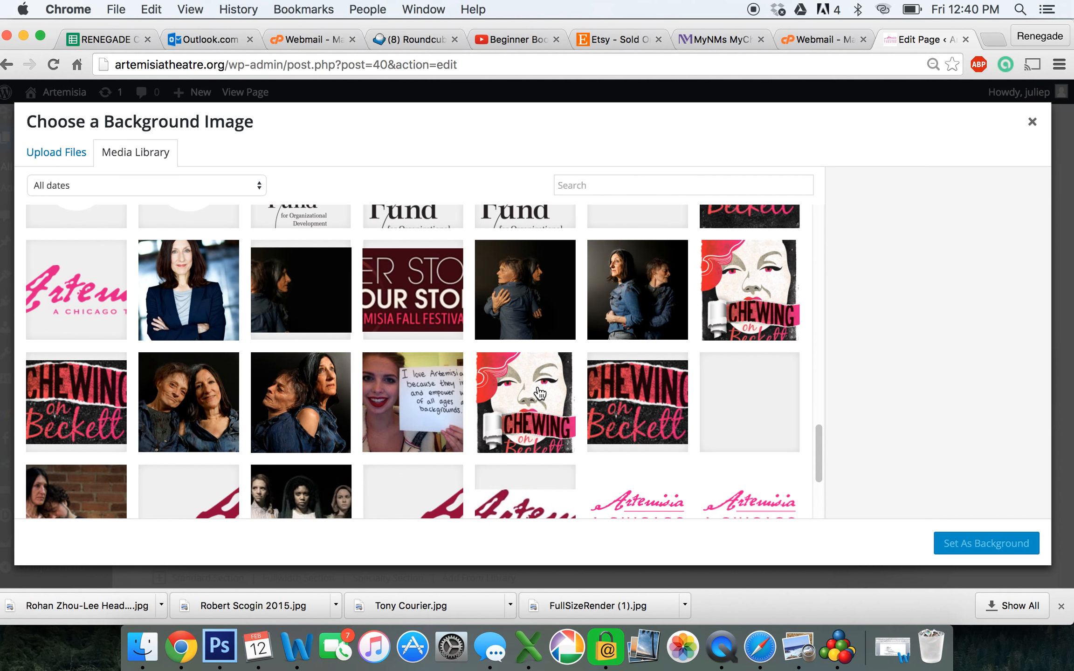
click(318, 313)
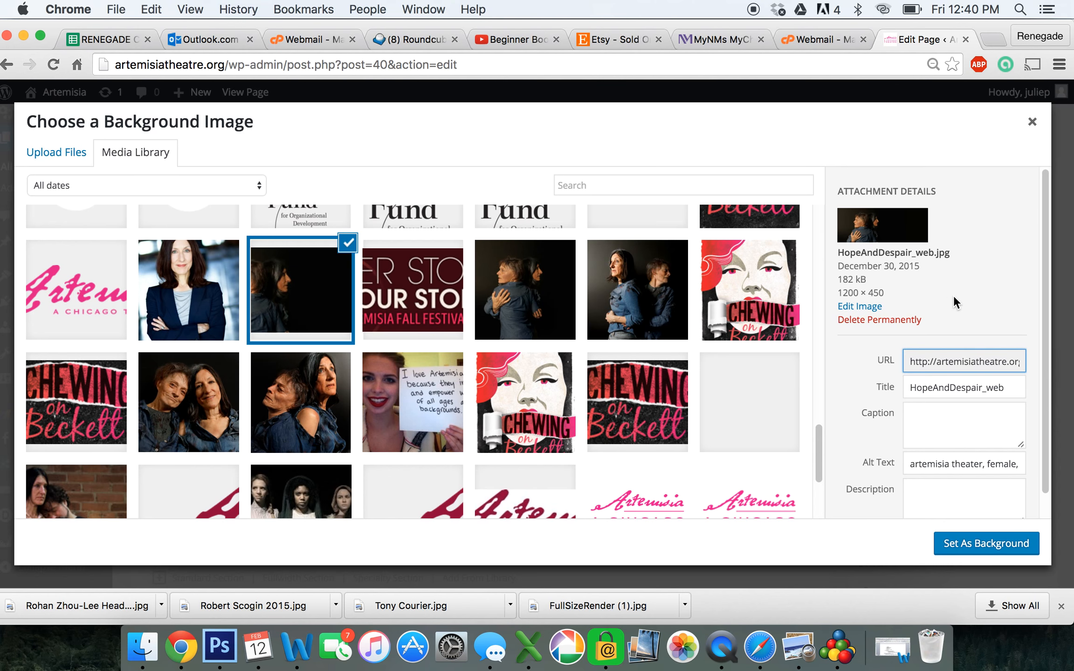
click(997, 545)
scroll(851, 467, down, 5)
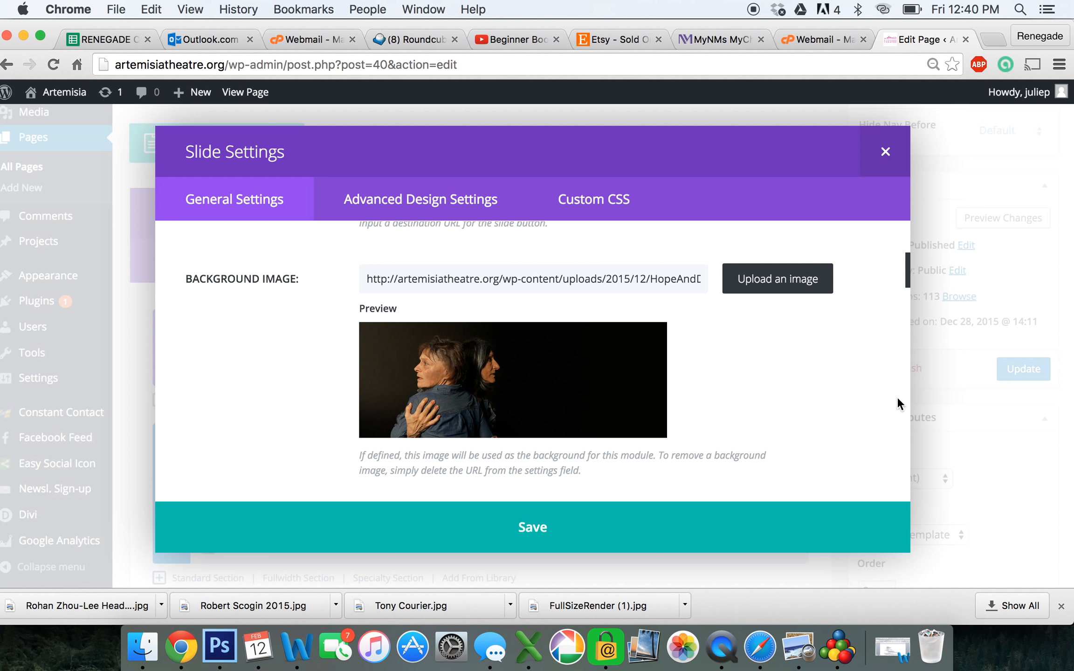
scroll(825, 405, down, 5)
Search the media library for EMPTY and set empty.png as the slide image
scroll(824, 404, down, 4)
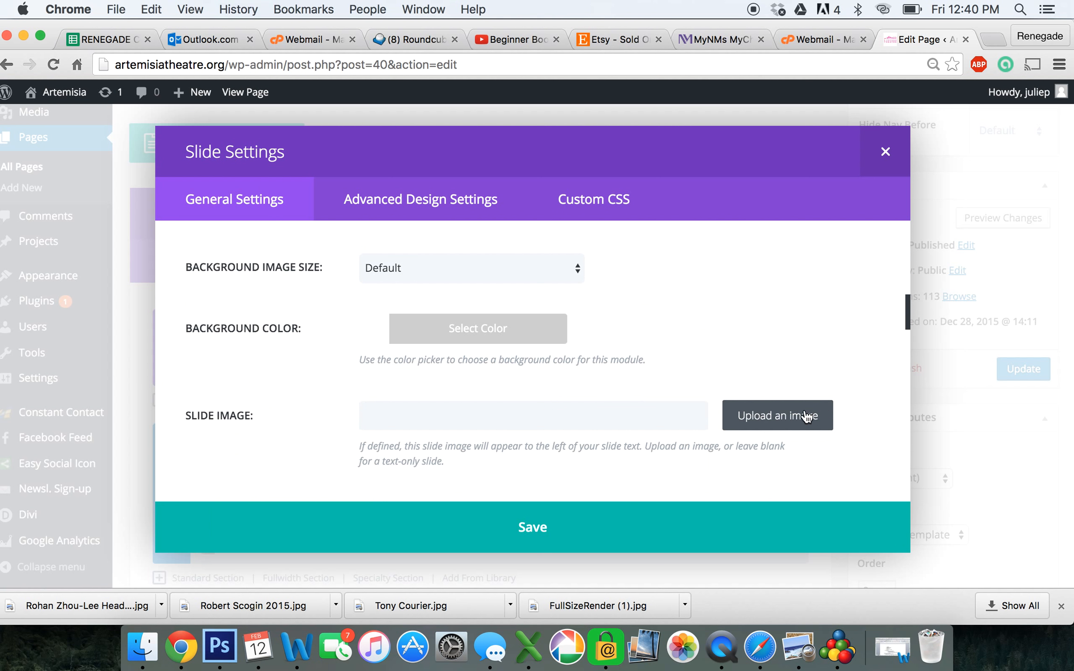
click(790, 426)
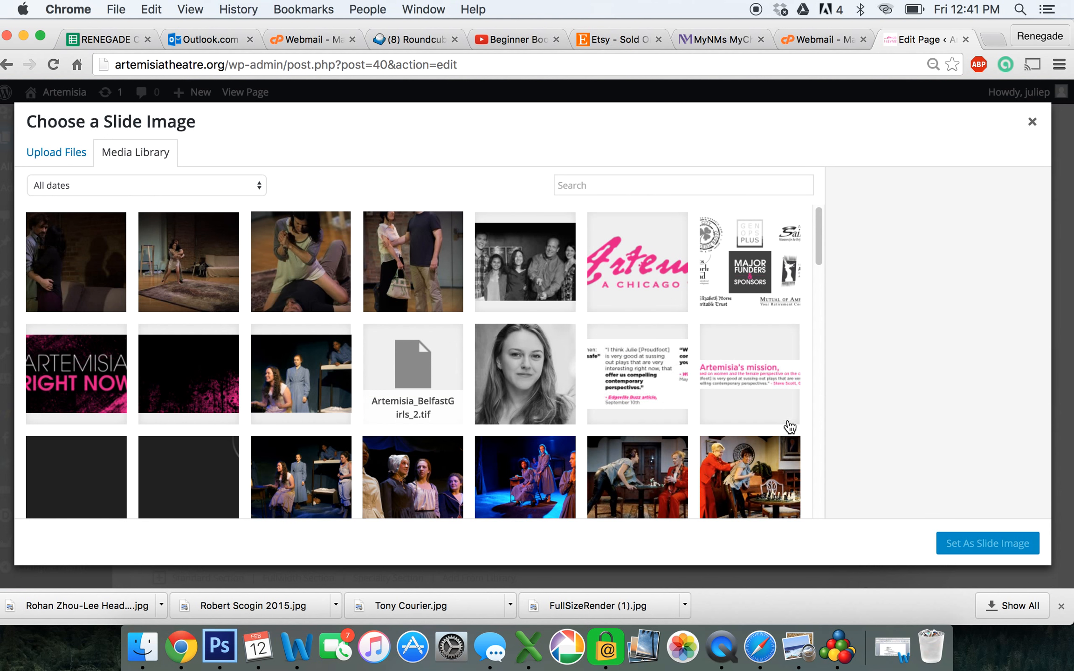
click(660, 186)
text(EMPTY)
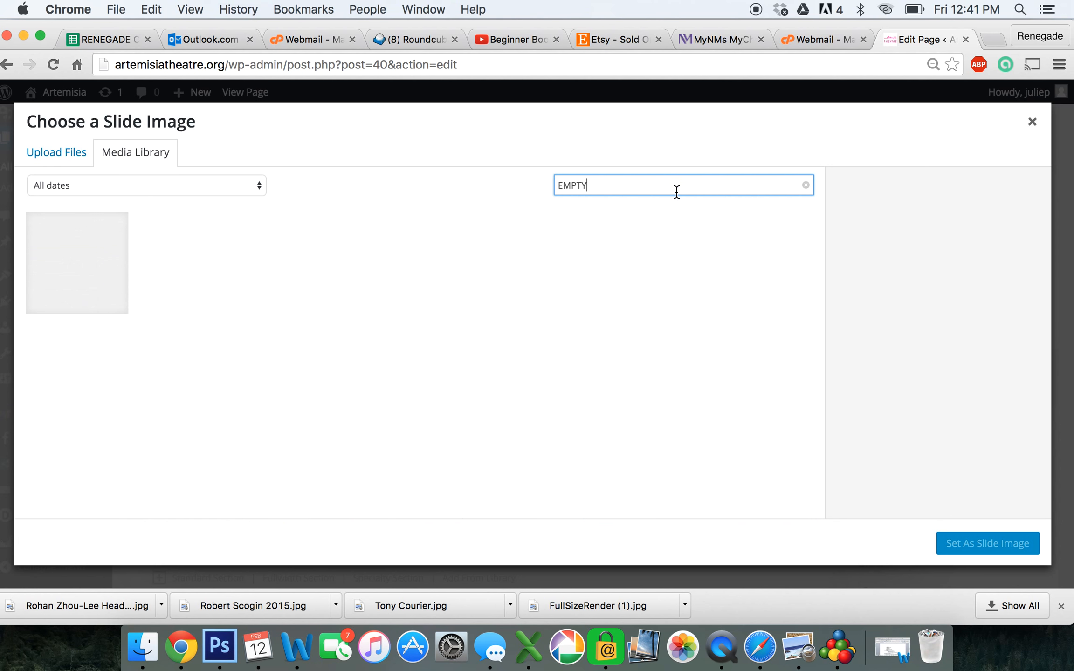
click(84, 279)
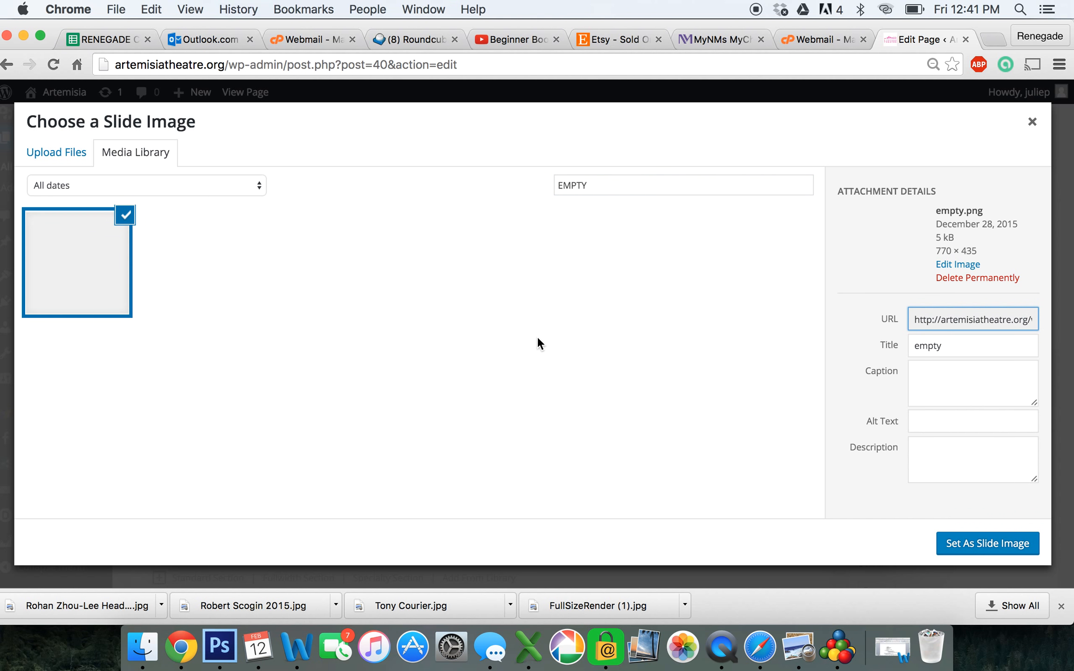
click(964, 544)
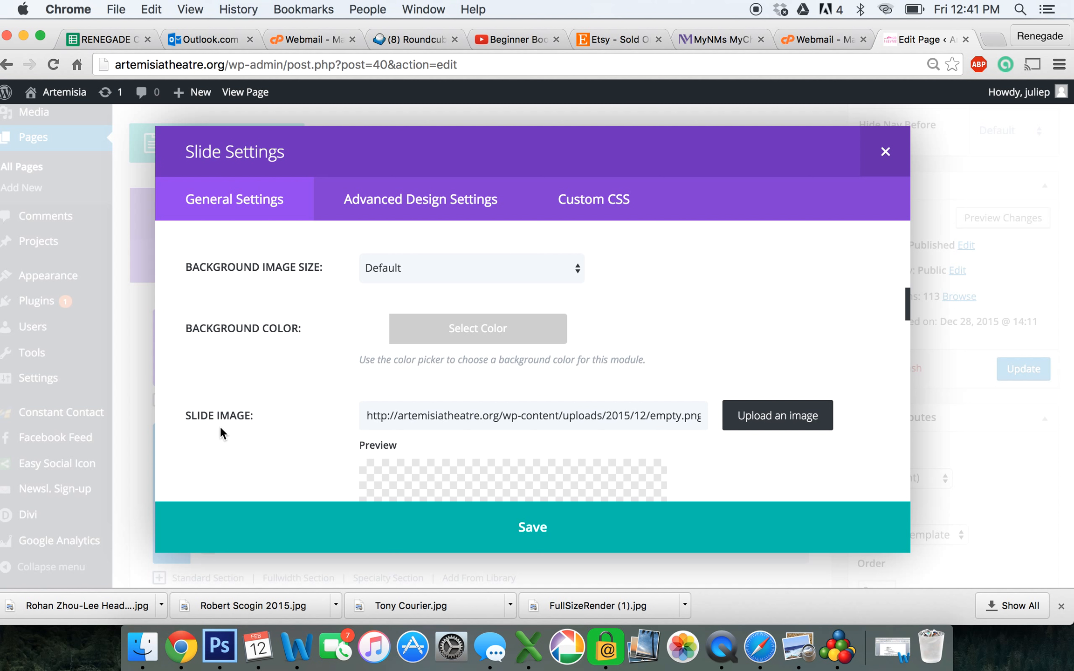
scroll(273, 448, down, 2)
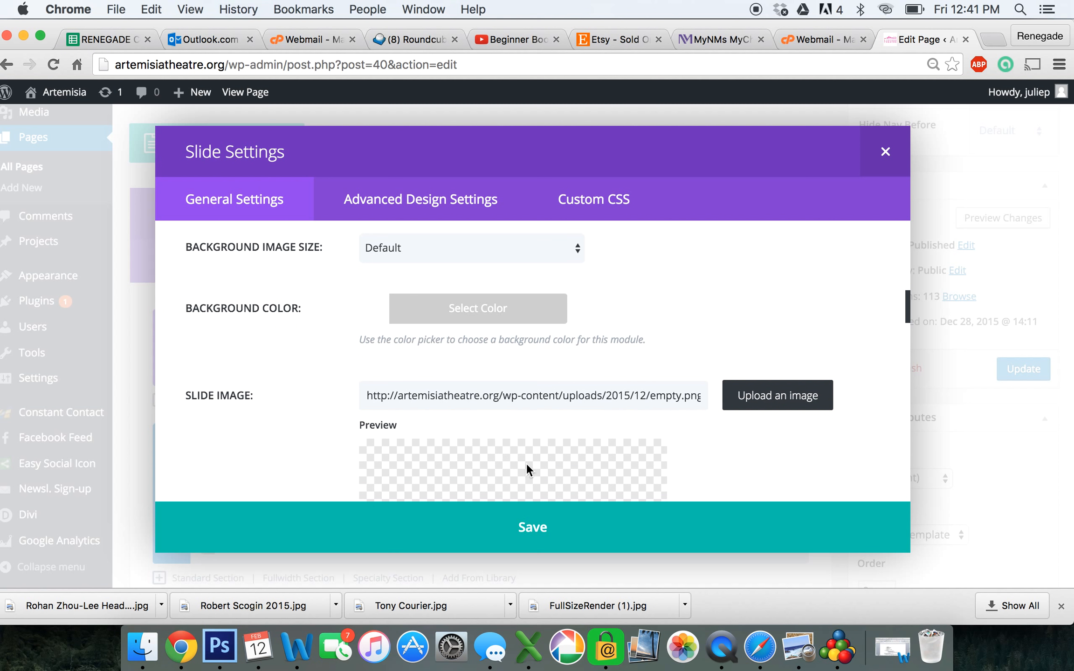
scroll(704, 483, down, 5)
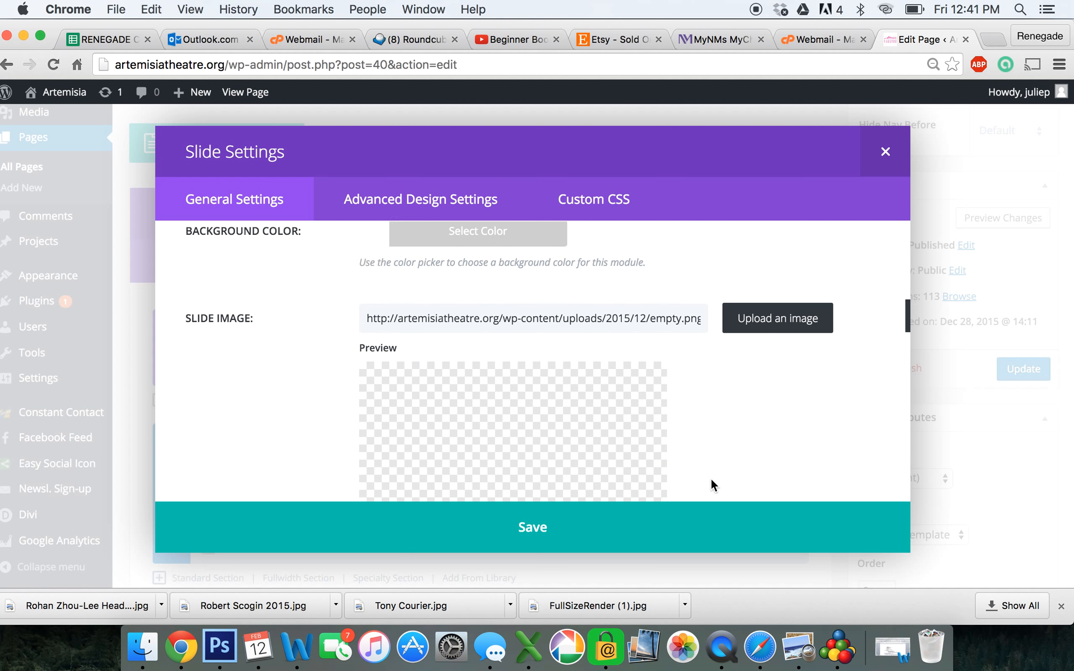
scroll(711, 480, down, 5)
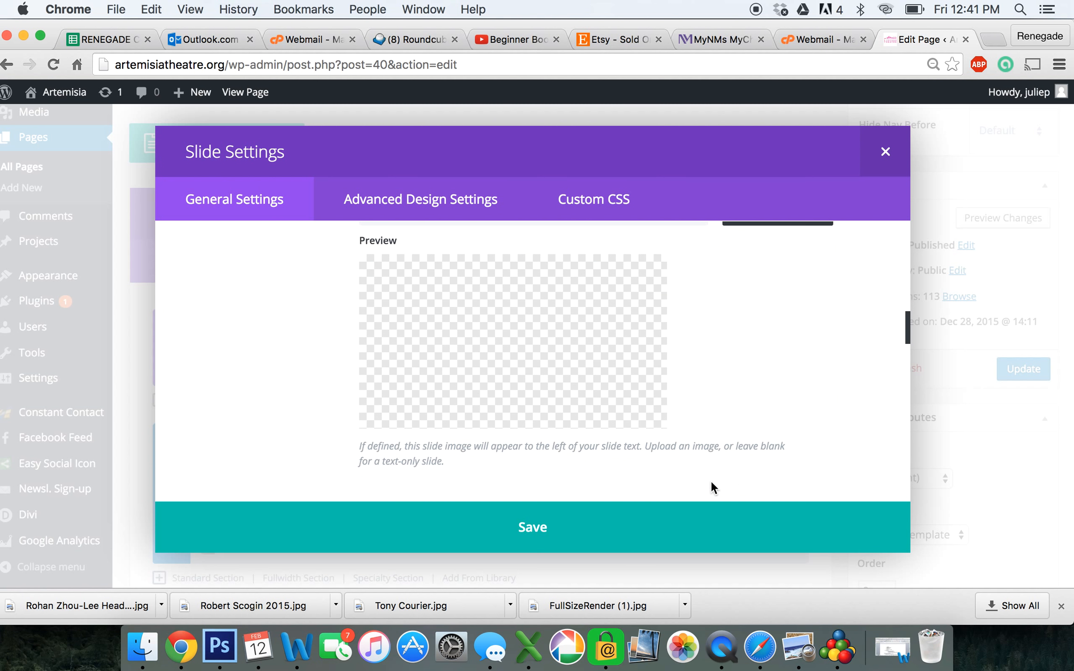
scroll(710, 479, down, 7)
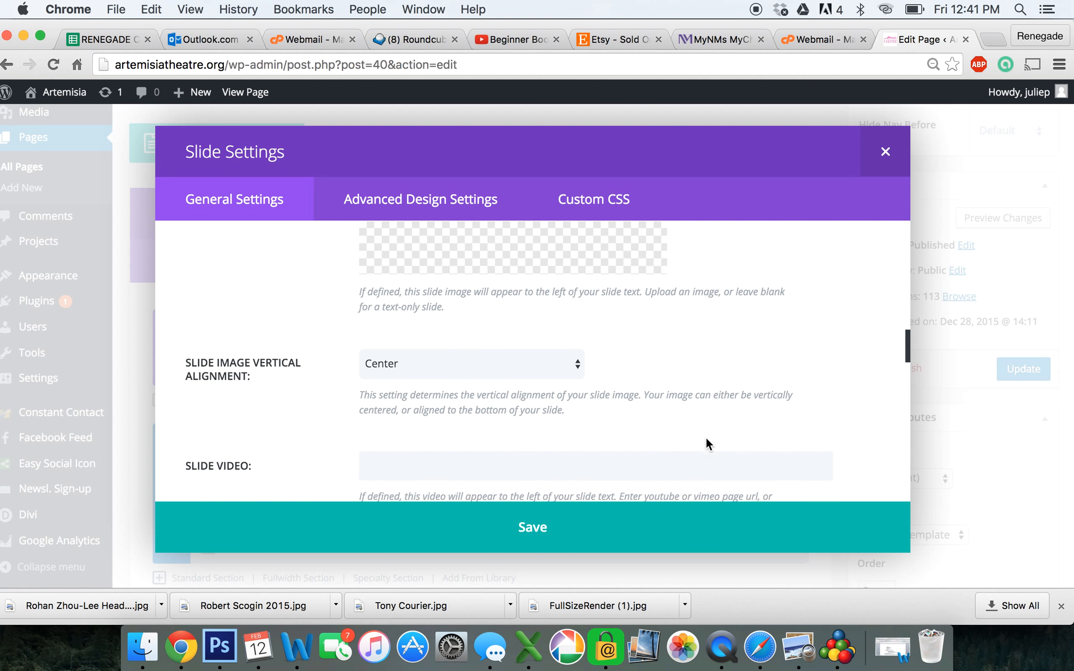
scroll(702, 436, down, 5)
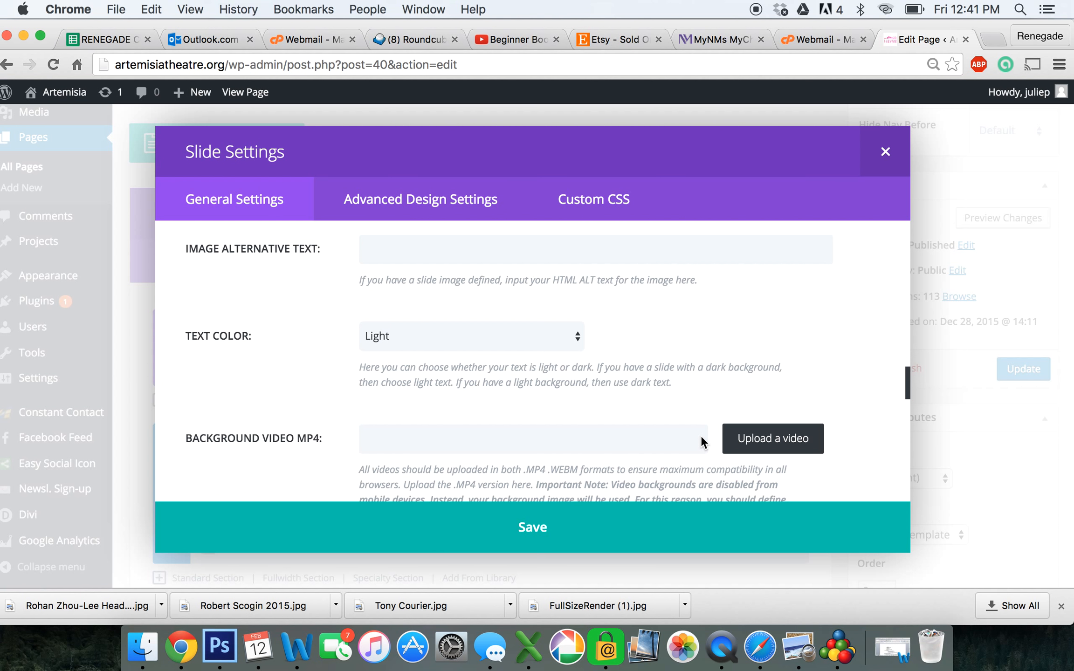
scroll(701, 436, down, 3)
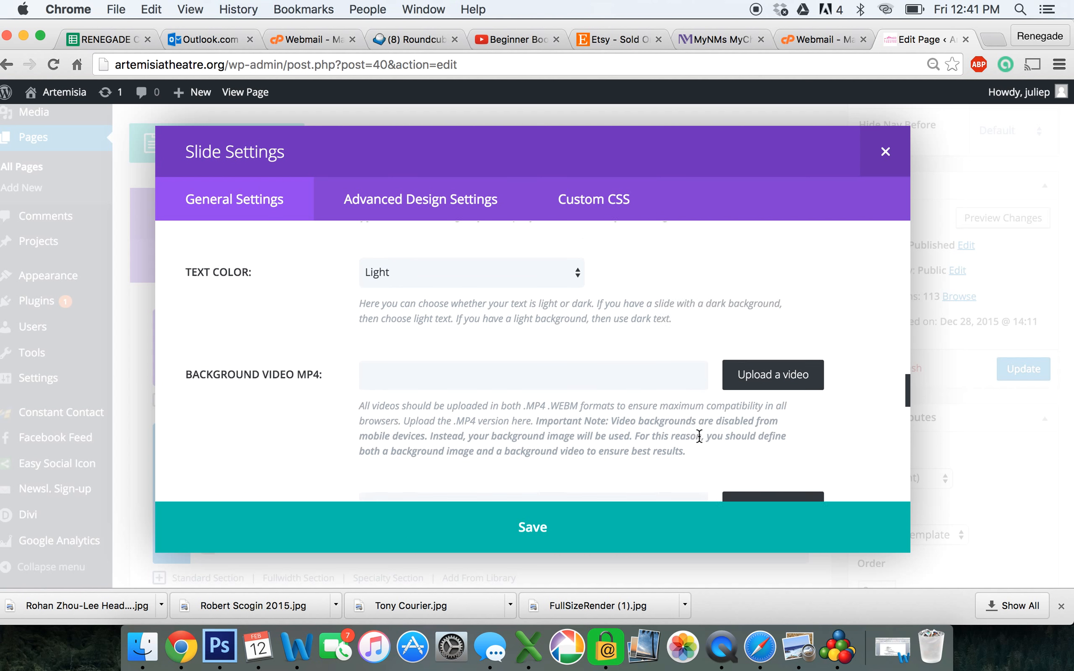
scroll(697, 441, down, 1)
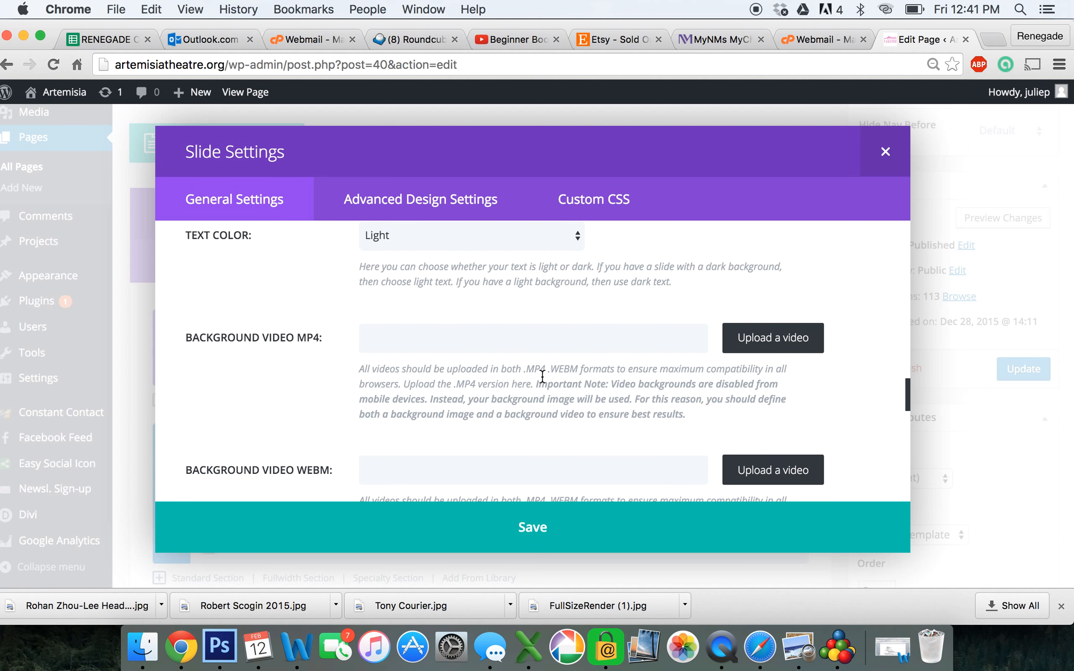
scroll(546, 378, down, 3)
scroll(548, 385, down, 12)
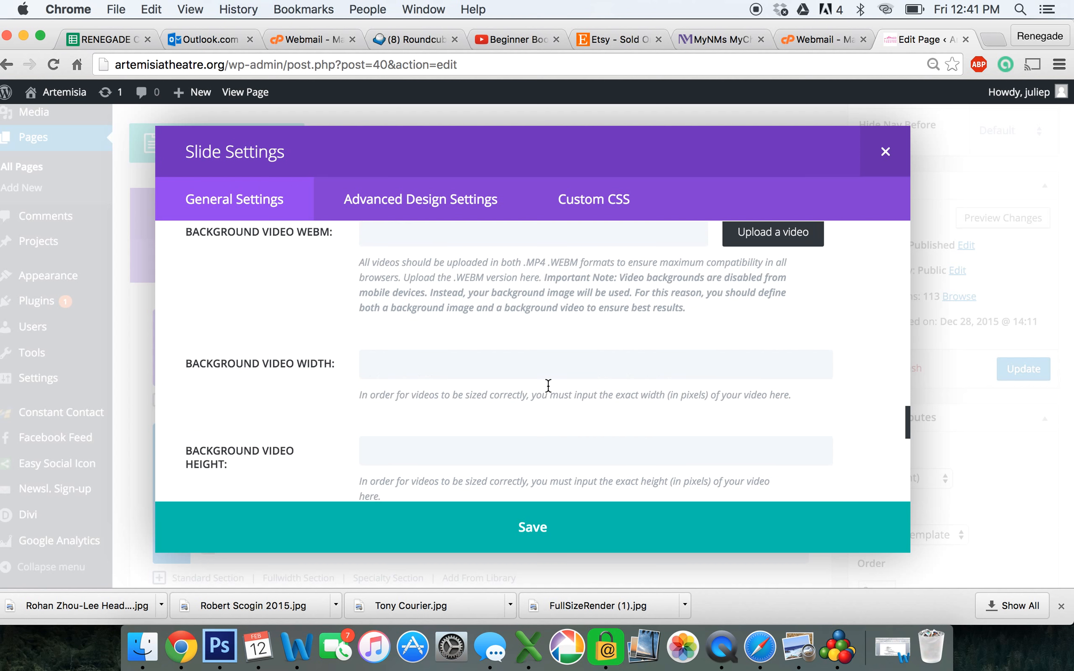
scroll(550, 401, down, 4)
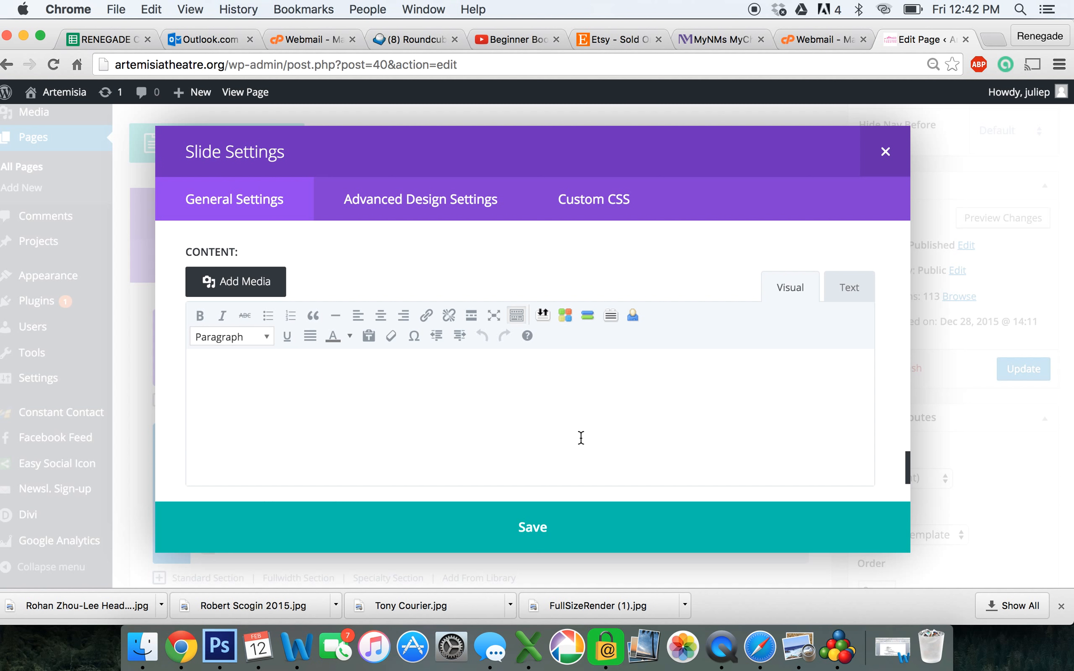
Enter TEST in the slide content and format it as Heading 1
text(TEST)
drag(279, 379, 173, 371)
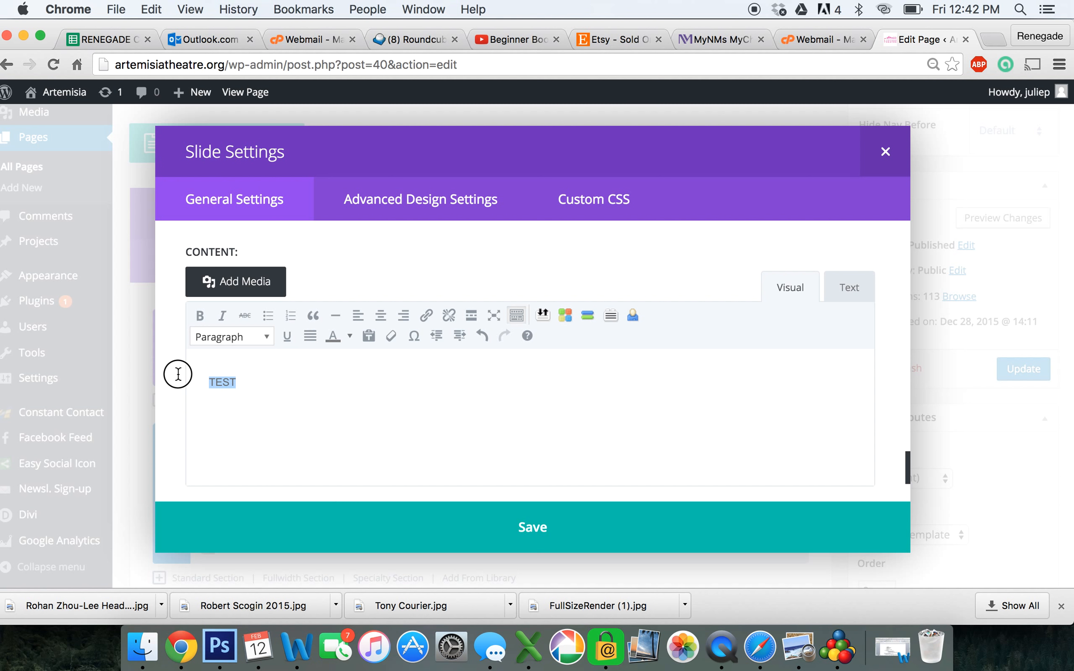
click(264, 336)
click(262, 386)
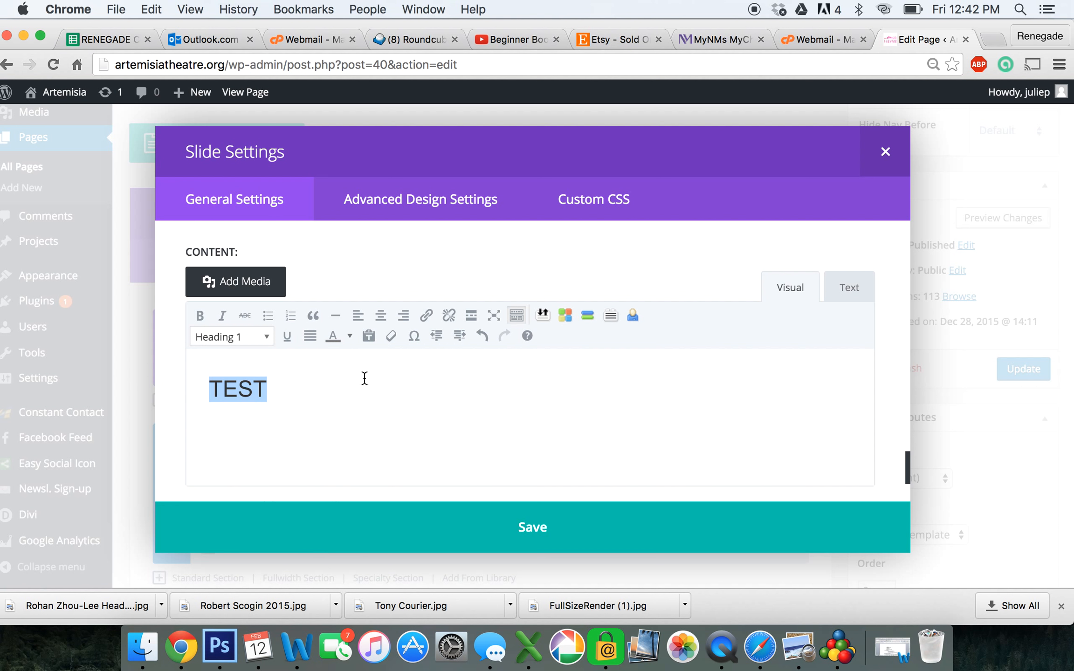
Colour the TEST heading pink with the custom hex value E0088
click(350, 336)
click(373, 430)
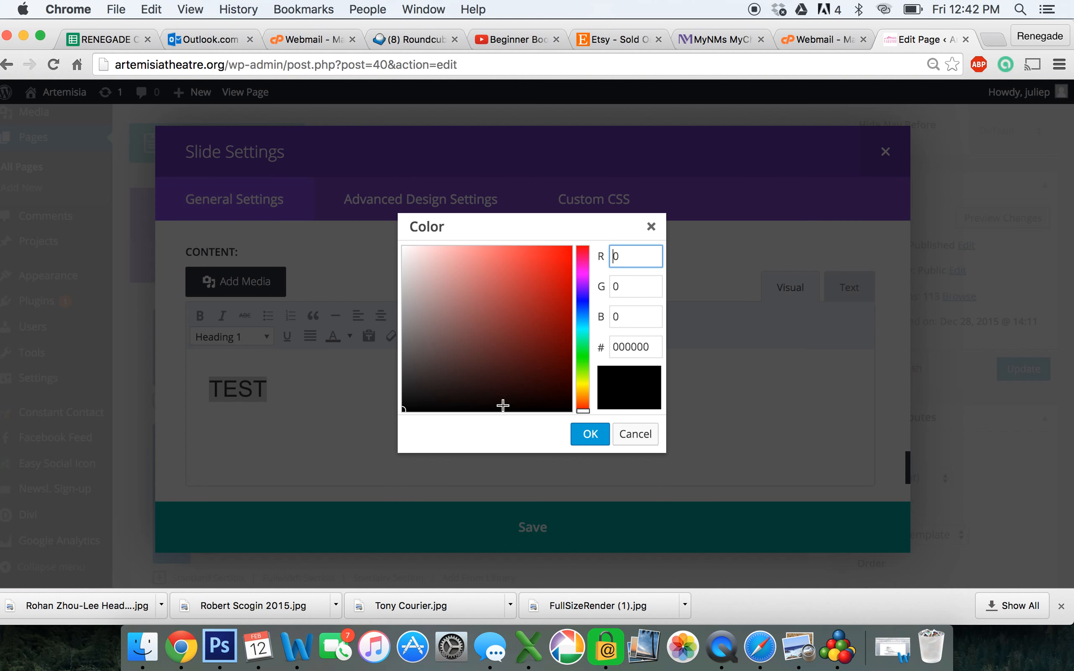
double_click(626, 349)
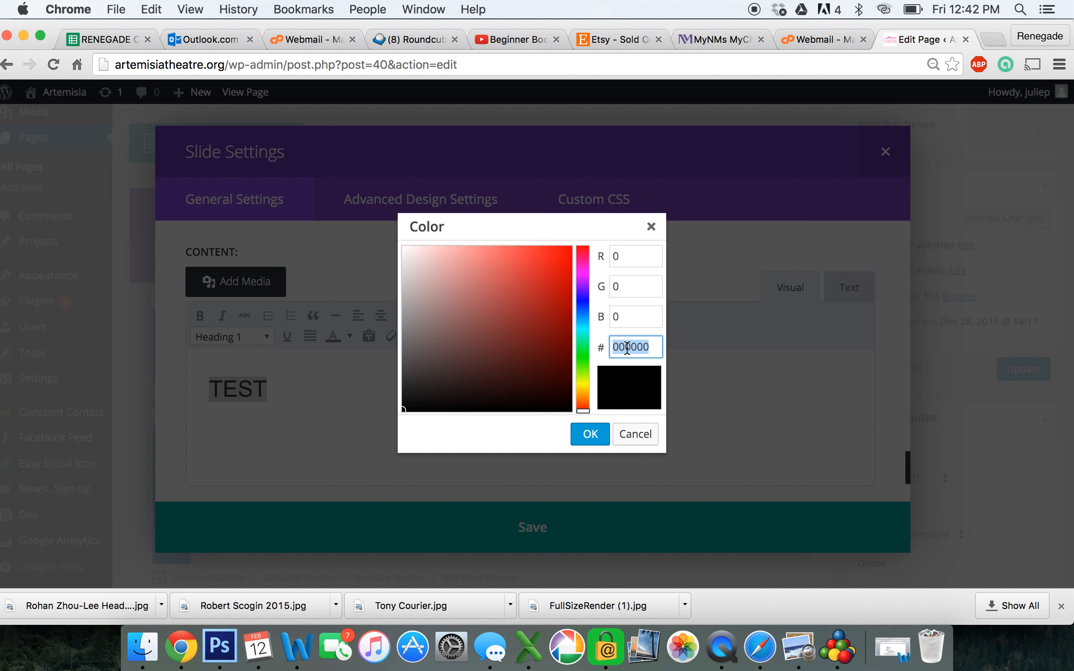
text(E00885)
click(585, 434)
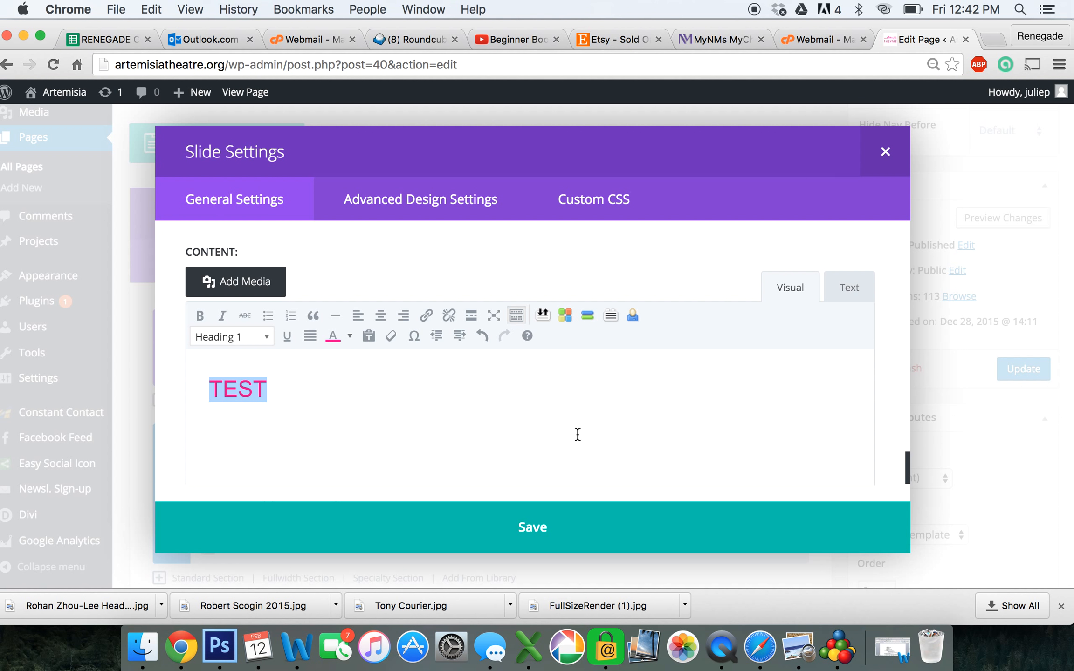
Save the "quotes" slide and the Fullwidth Slider settings, then update the homepage
click(532, 531)
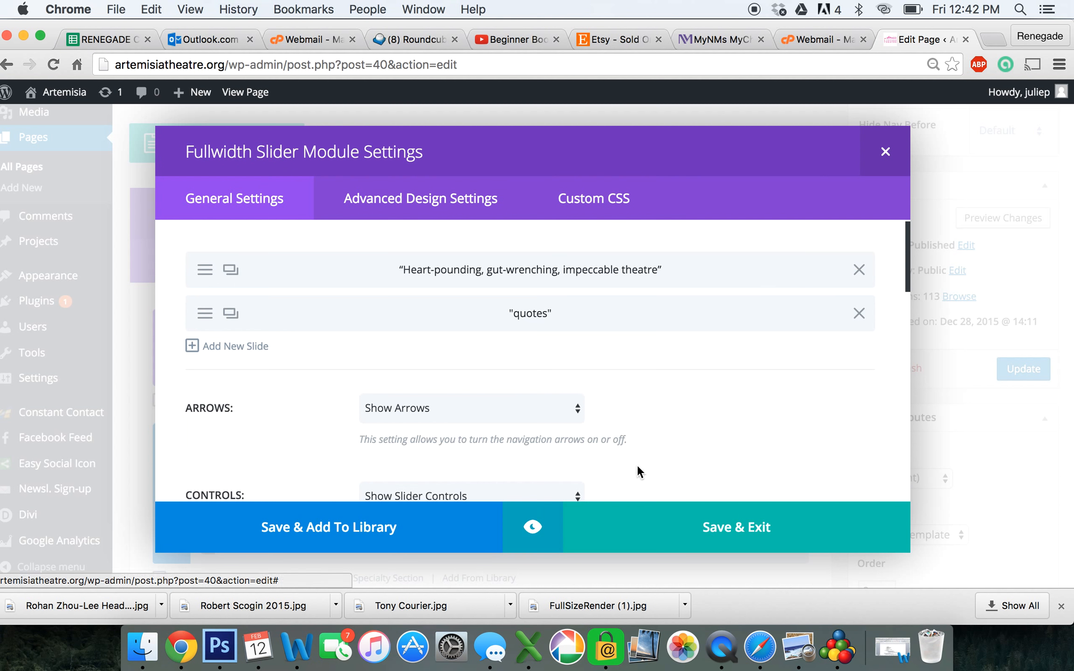
scroll(743, 441, down, 1)
scroll(743, 448, down, 2)
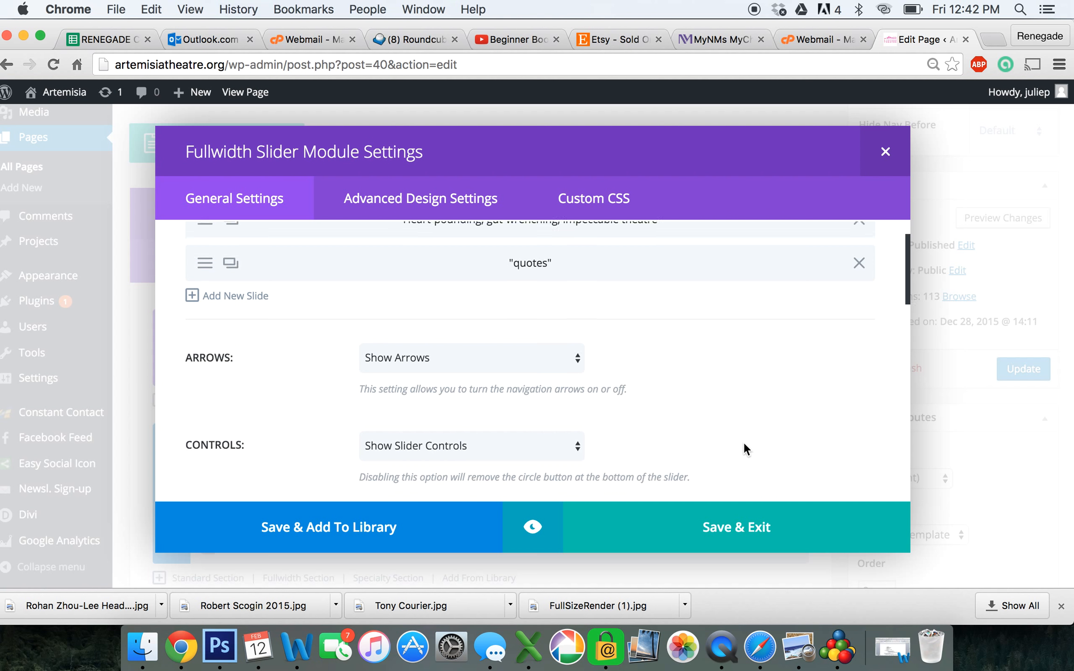
scroll(744, 449, up, 3)
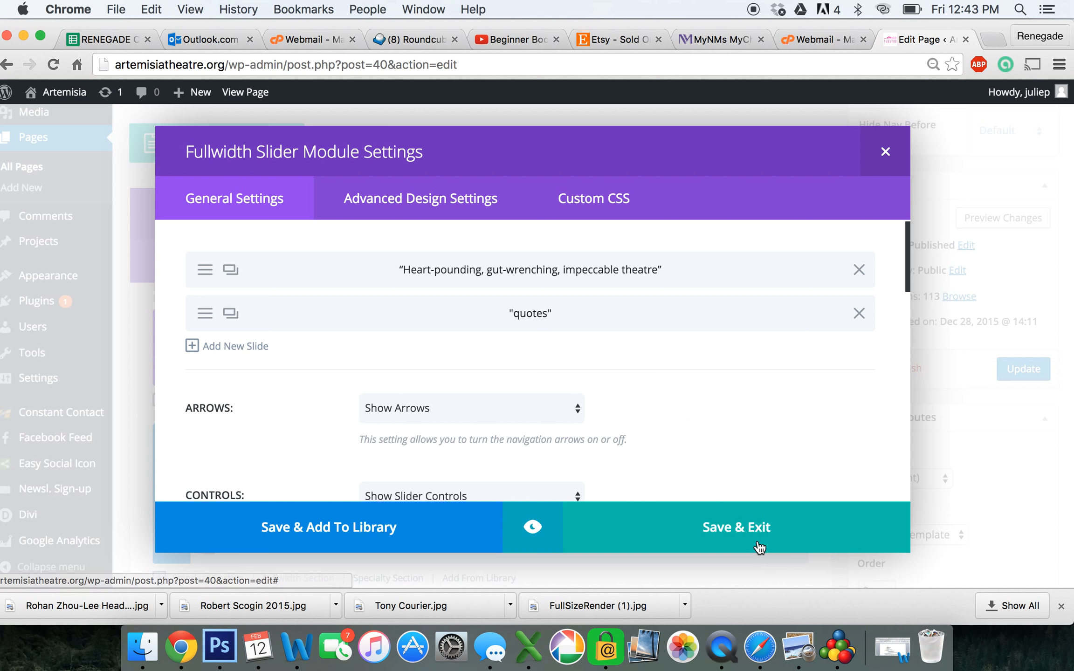
click(797, 510)
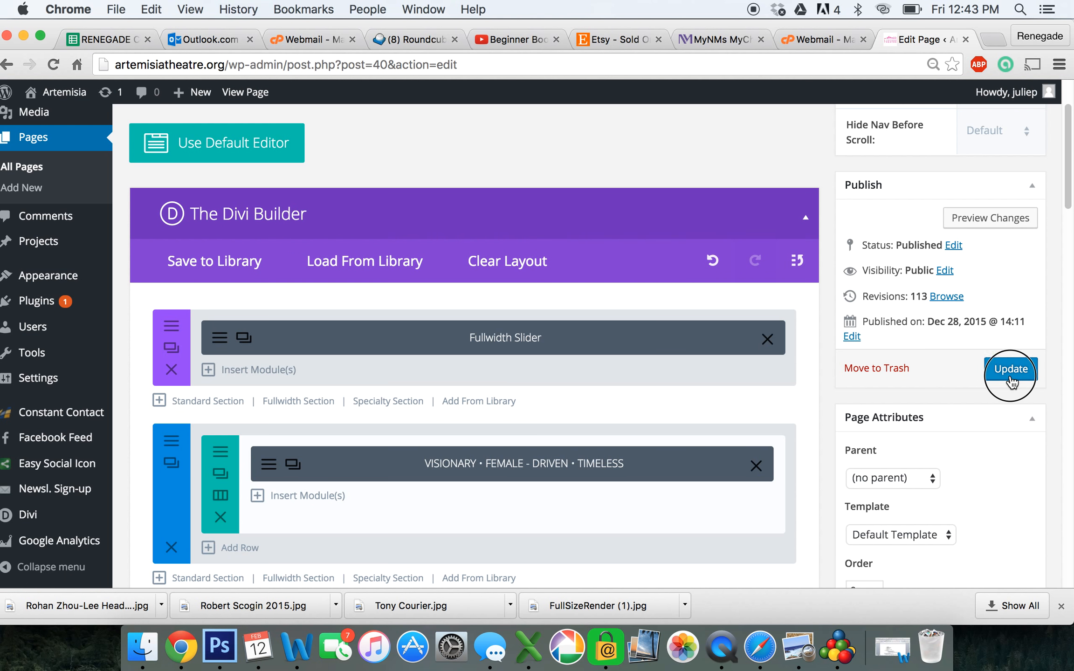
click(1010, 377)
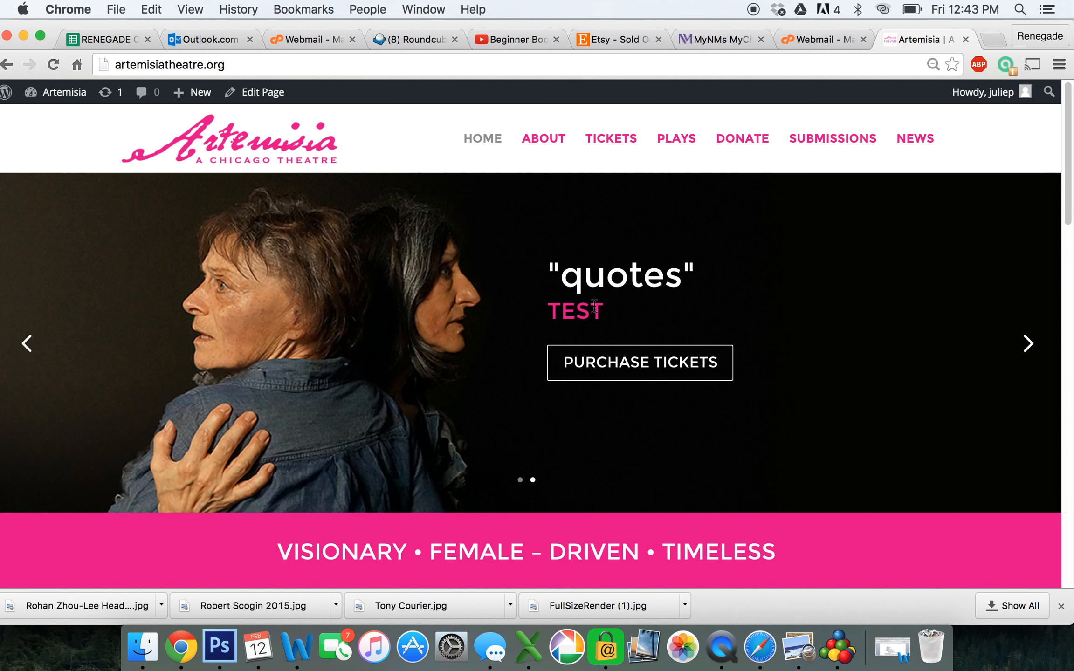
Go back from the live homepage preview to editing the HOME page
click(280, 93)
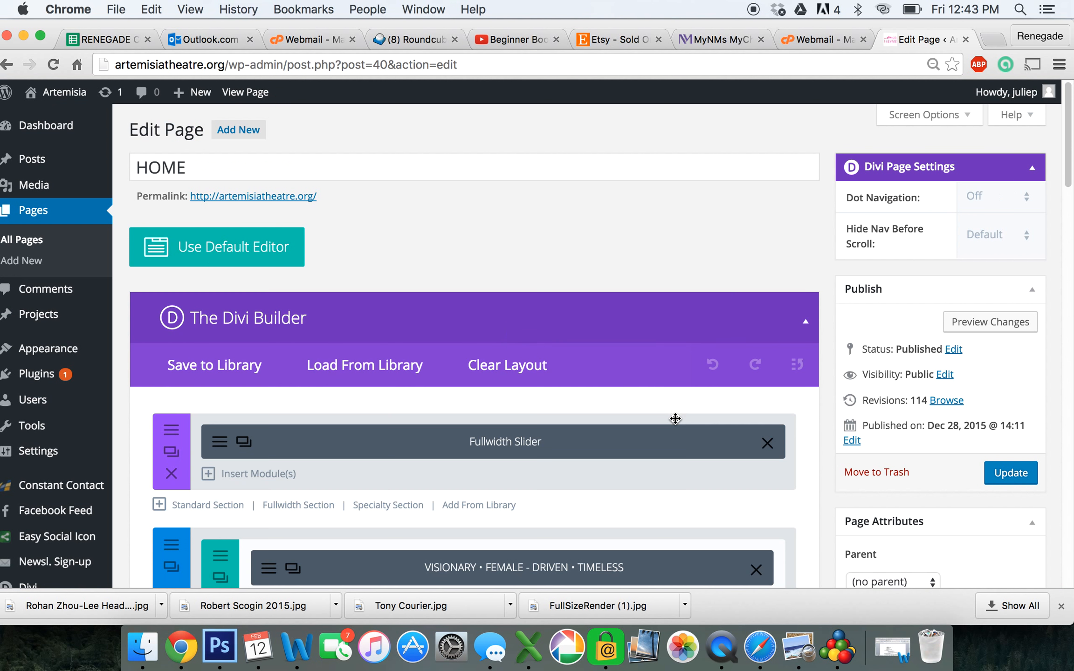
Delete the "quotes" slide from the Fullwidth Slider, save the settings and update the HOME page
scroll(674, 419, down, 5)
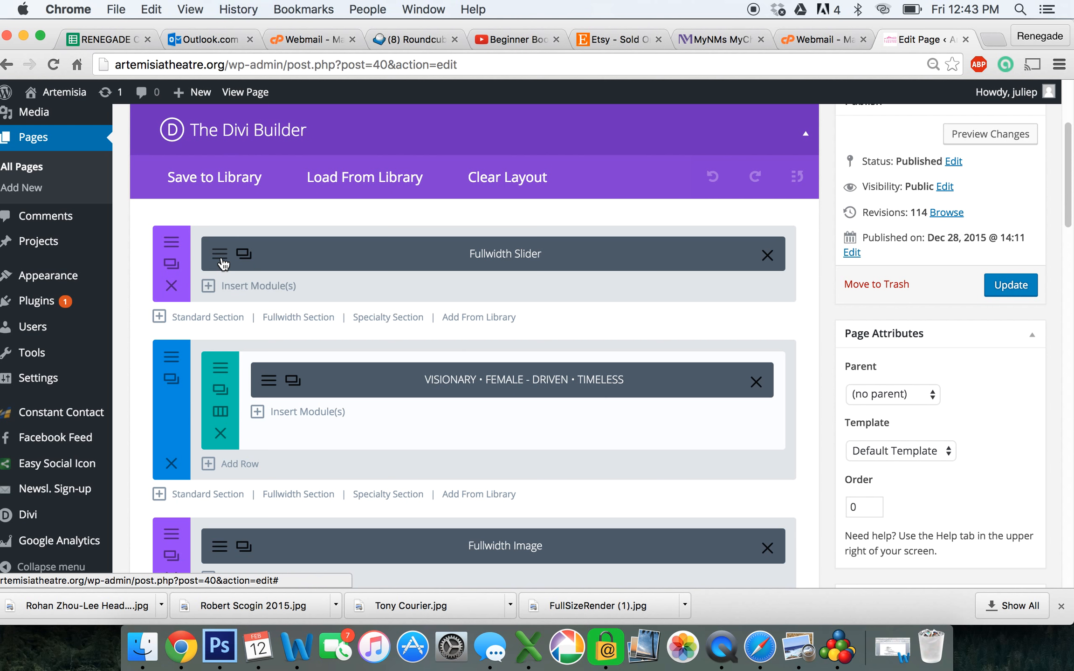
click(223, 264)
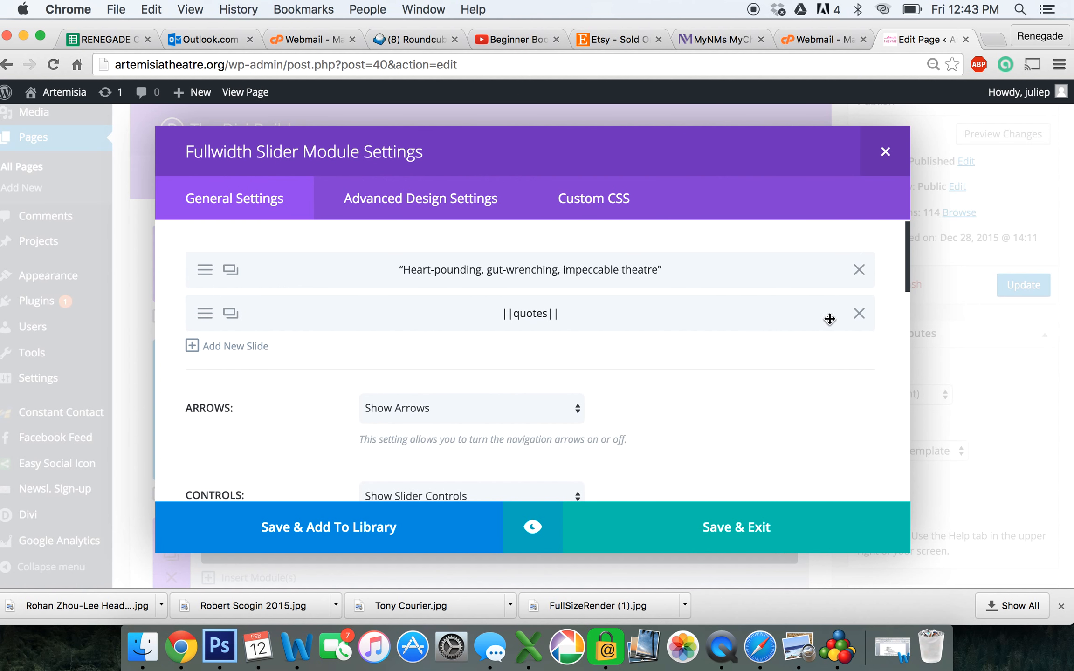
click(861, 315)
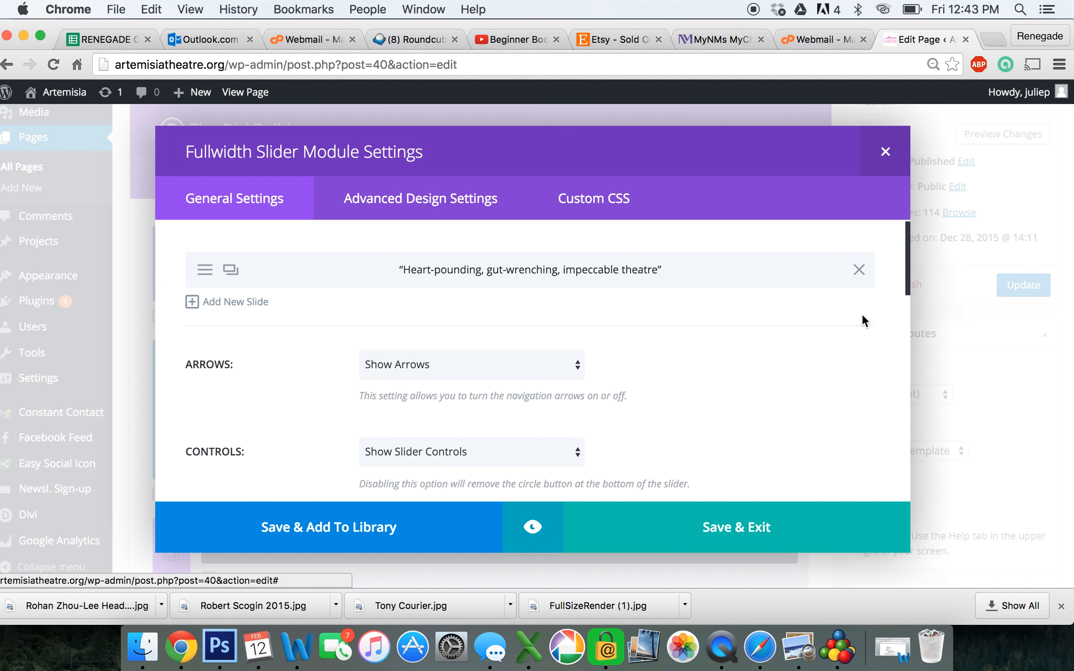
click(745, 532)
click(1008, 286)
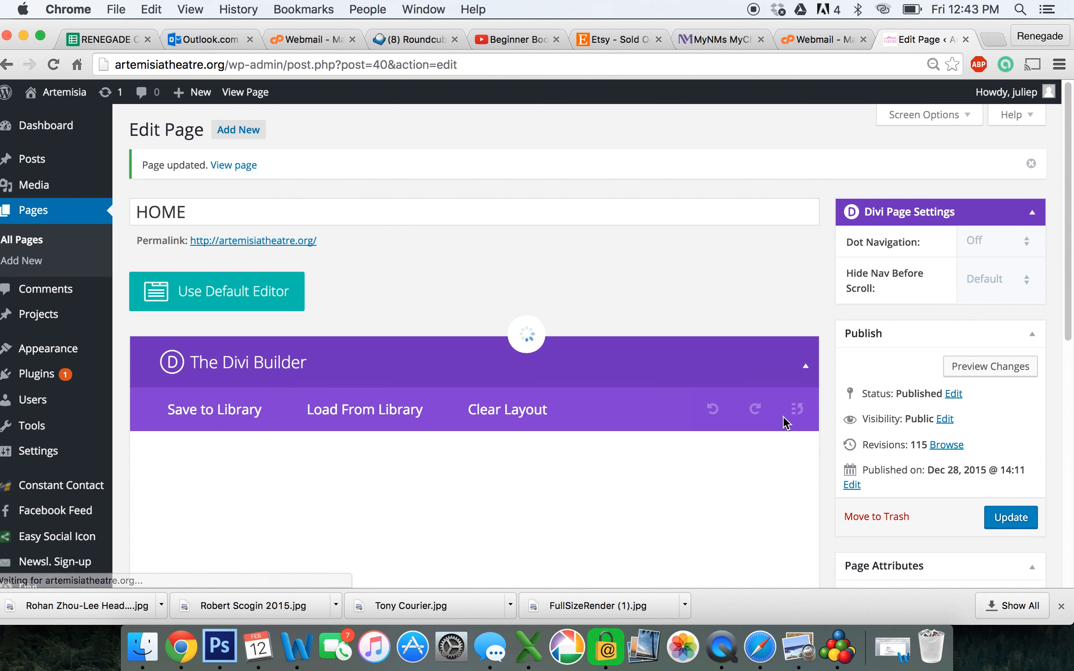
right_click(736, 649)
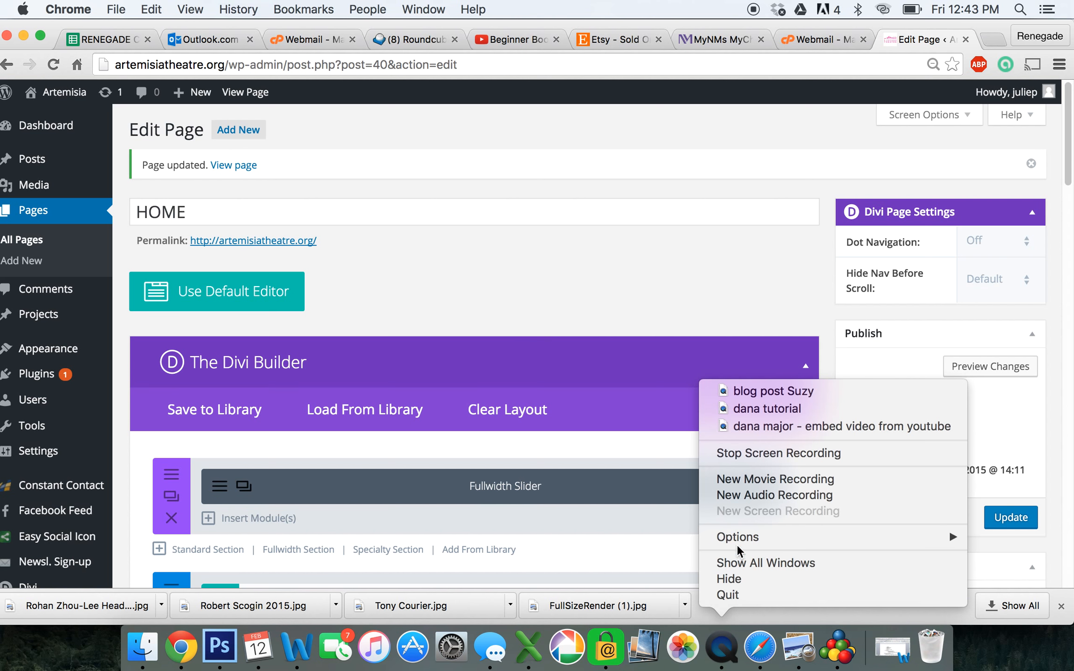